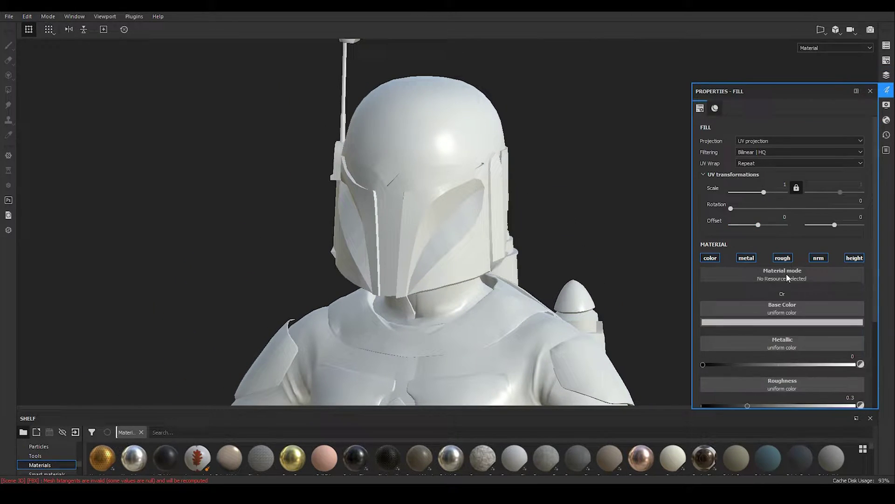
Step: Search the Materials shelf for 'metal' and apply Steel Rust and Wear to the helmet's fill layer
type("metal")
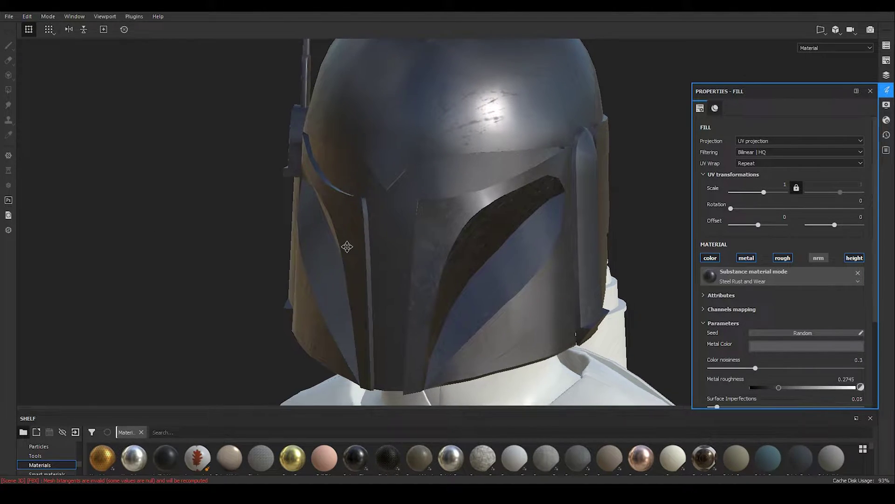
Step: Add a black mask to Fill layer 1, hiding the blue rusty steel at 3.83 scale
left_click_drag(344, 244, 333, 240, "alt")
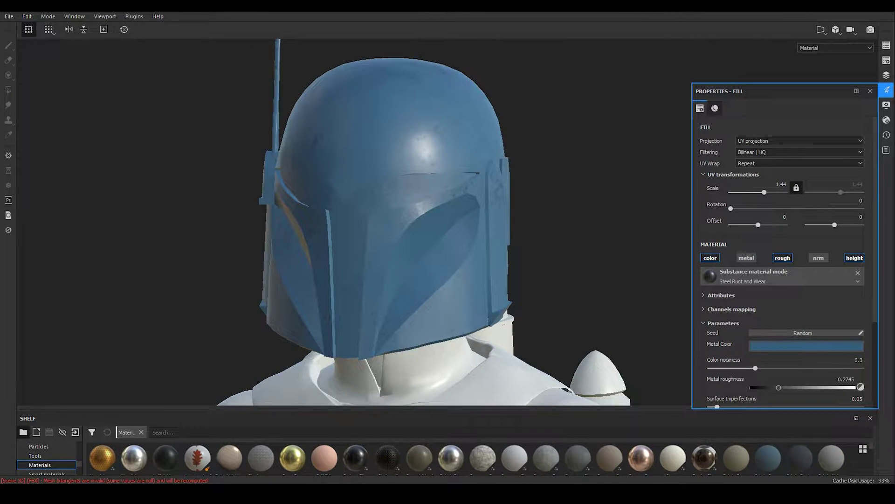
scroll(356, 276, "up", 5)
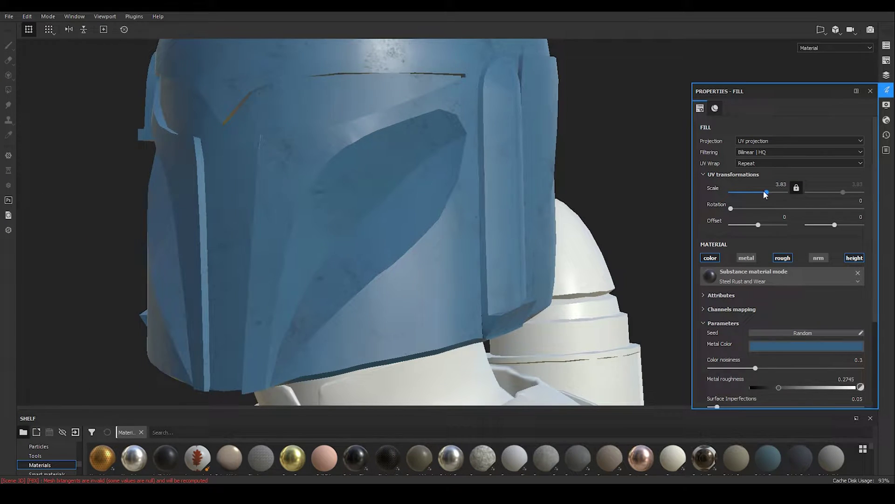
left_click(886, 75)
right_click(803, 116)
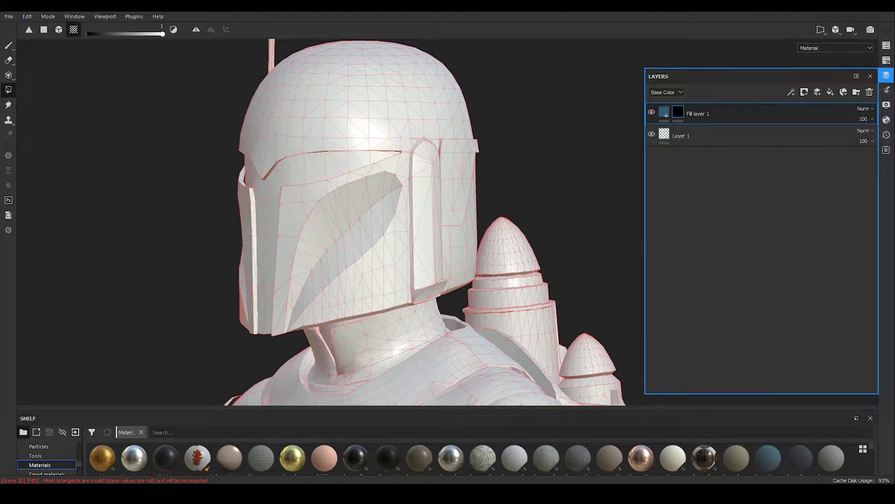
Step: Polygon-fill the cheek panel and front face panel to reveal the blue metal
scroll(350, 256, "up", 1)
left_click(329, 222)
scroll(270, 333, "up", 5)
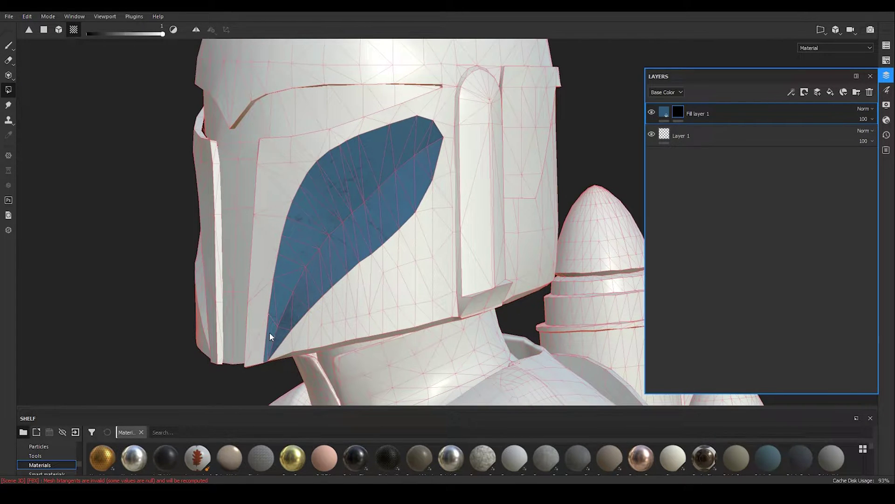
scroll(280, 322, "down", 2)
left_click(340, 264)
left_click_drag(290, 308, 345, 290, "alt")
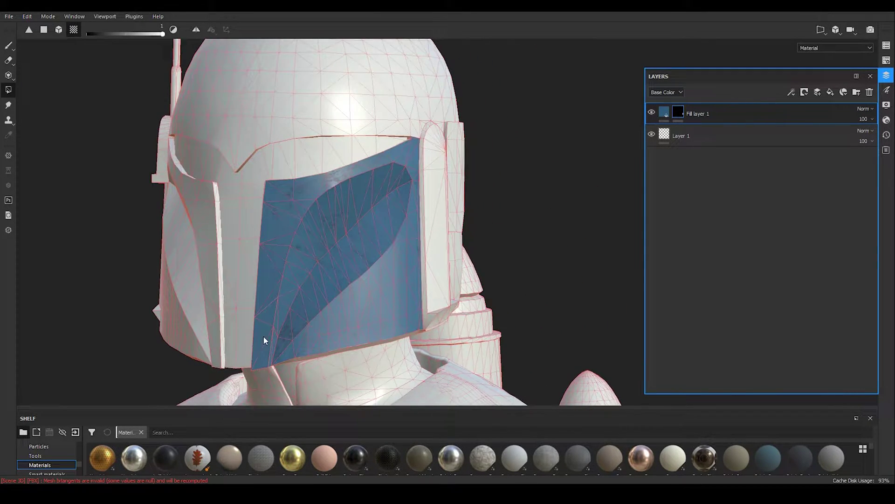
scroll(264, 337, "up", 3)
Step: Remove the blue from a stray triangle on the face panel
left_click(886, 90)
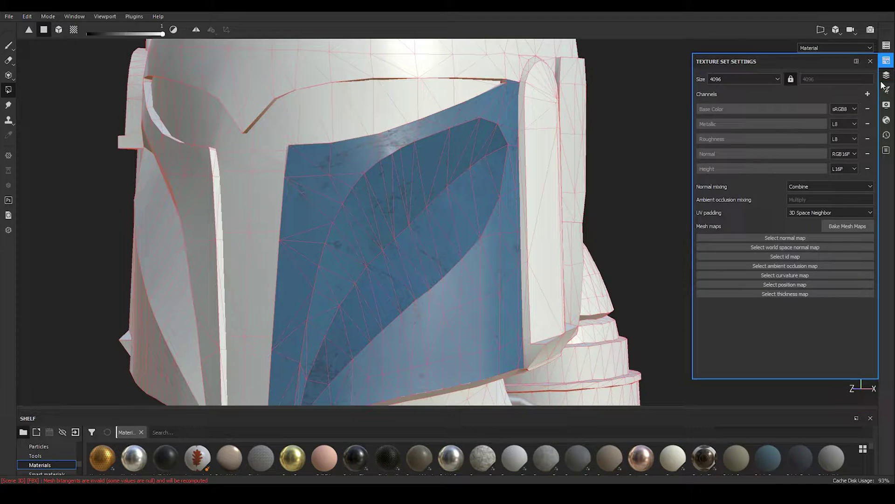
left_click_drag(293, 368, 282, 331, "alt")
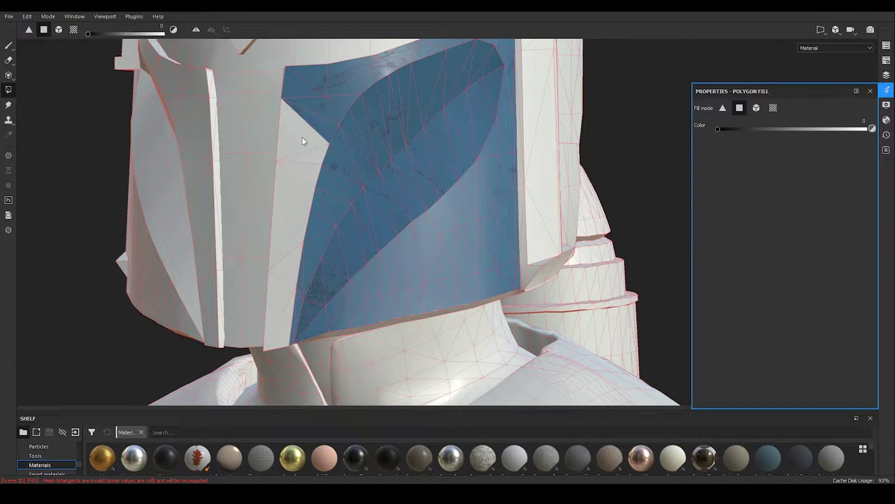
scroll(334, 85, "up", 5)
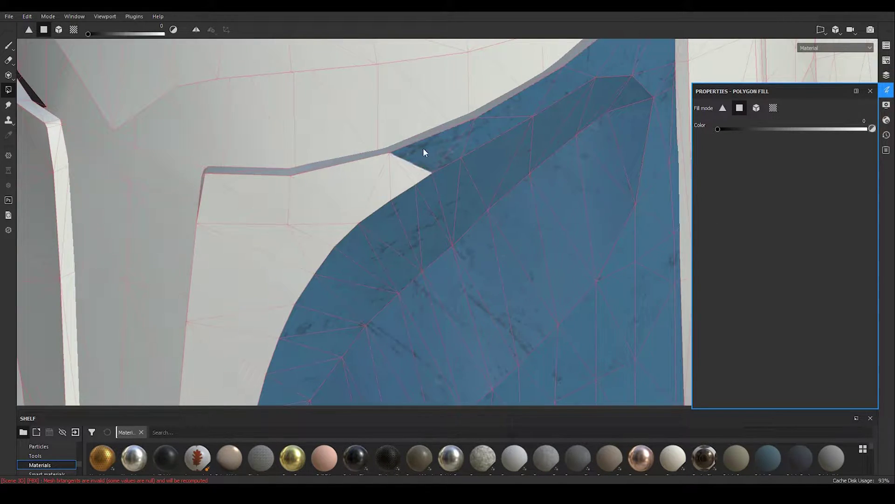
scroll(423, 152, "down", 8)
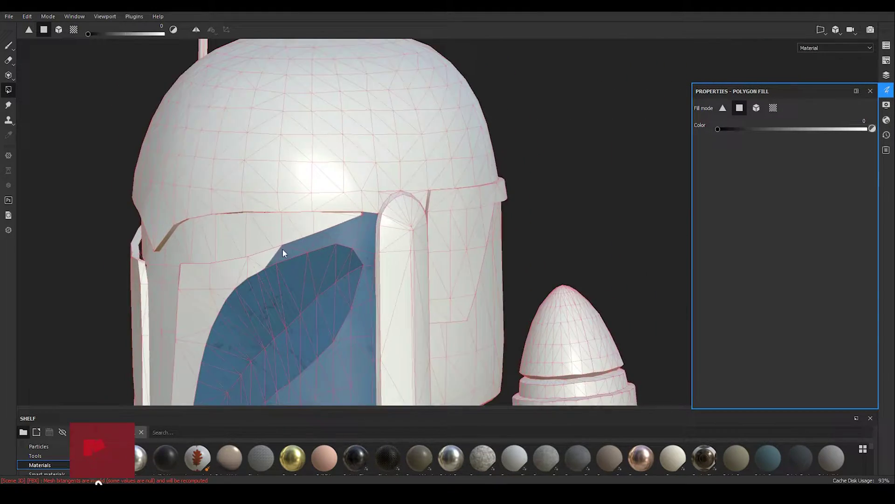
scroll(283, 252, "down", 3)
scroll(165, 352, "up", 7)
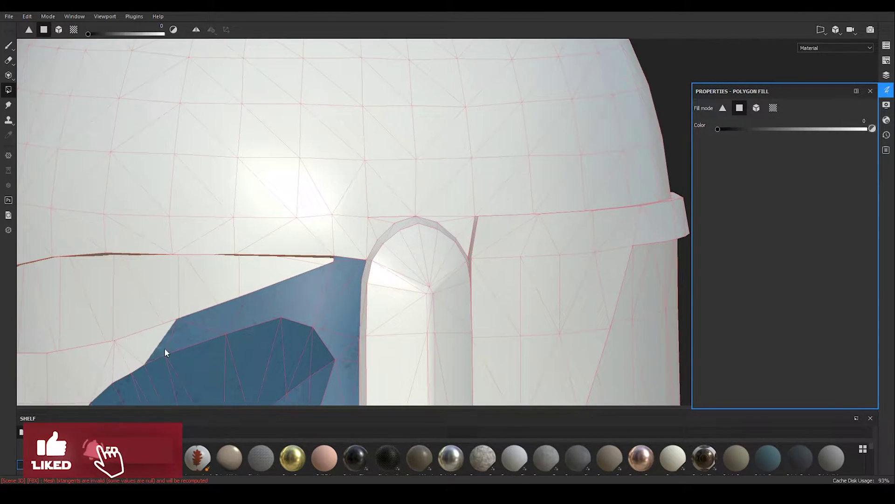
left_click(307, 308)
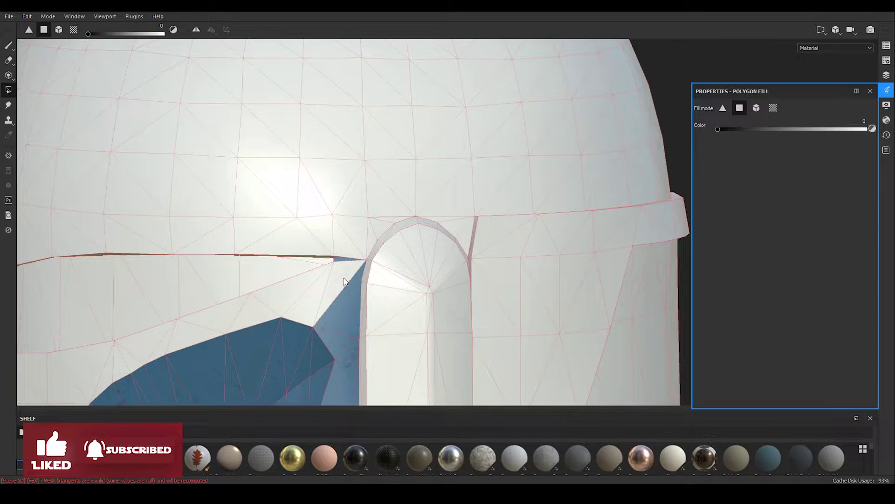
scroll(280, 275, "down", 5)
Step: Fill the visor faces and the helmet dome with blue
left_click_drag(191, 270, 113, 39, "alt")
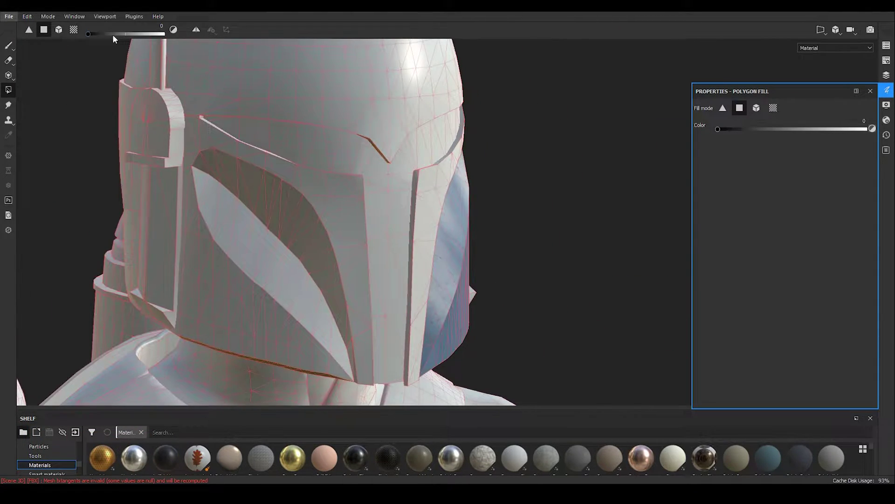
scroll(262, 229, "down", 5)
left_click_drag(280, 252, 434, 250, "alt")
key("x")
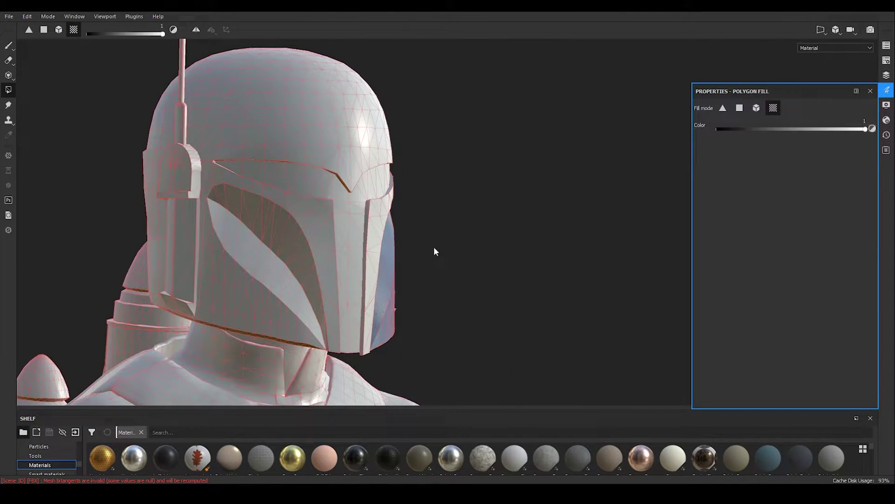
left_click(303, 320)
scroll(303, 320, "up", 5)
left_click_drag(303, 320, 167, 262, "alt")
scroll(167, 264, "down", 3)
scroll(226, 306, "up", 3)
left_click(225, 305)
scroll(226, 306, "down", 4)
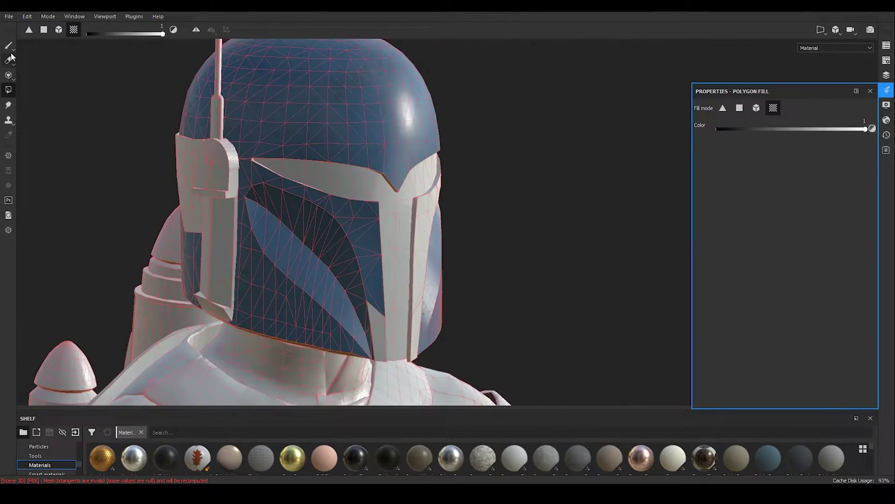
scroll(261, 224, "up", 5)
Step: Switch the polygon fill to color 0 so it hides the blue on the trim
left_click(718, 128)
middle_click_drag(332, 347, 322, 325, "alt")
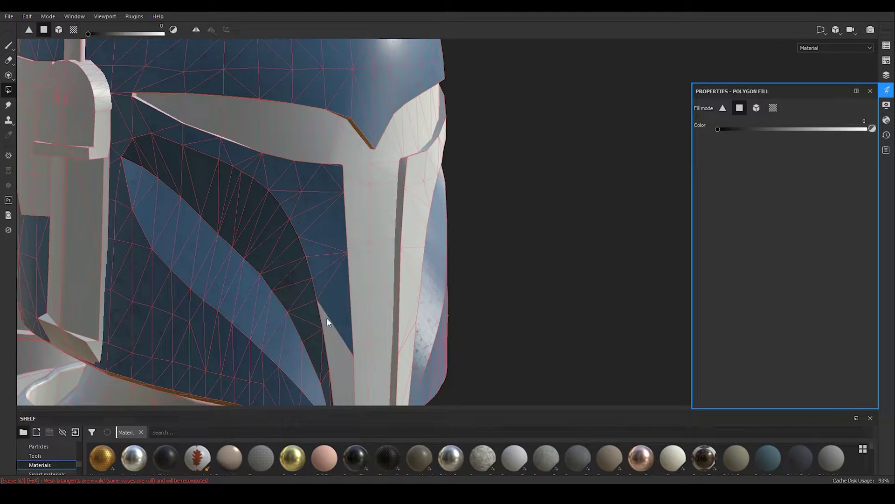
left_click_drag(289, 186, 107, 248, "alt")
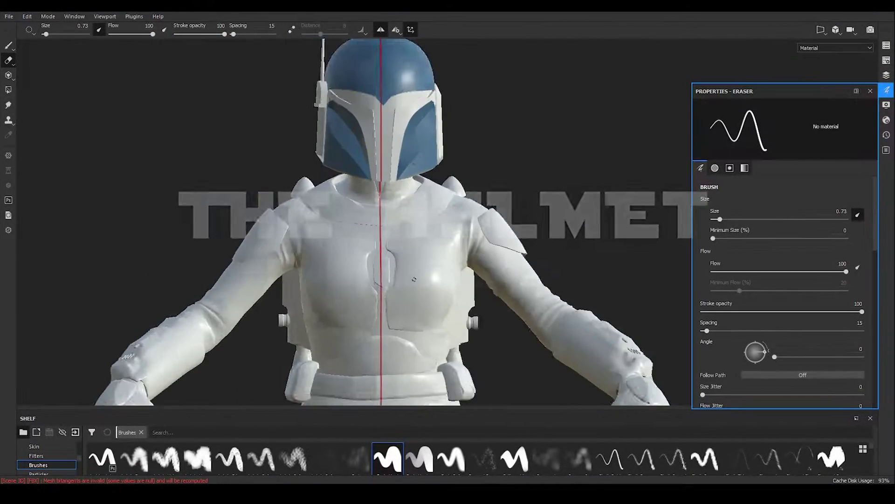
Step: Undo the last eraser stroke on the helmet dome
scroll(415, 279, "down", 3)
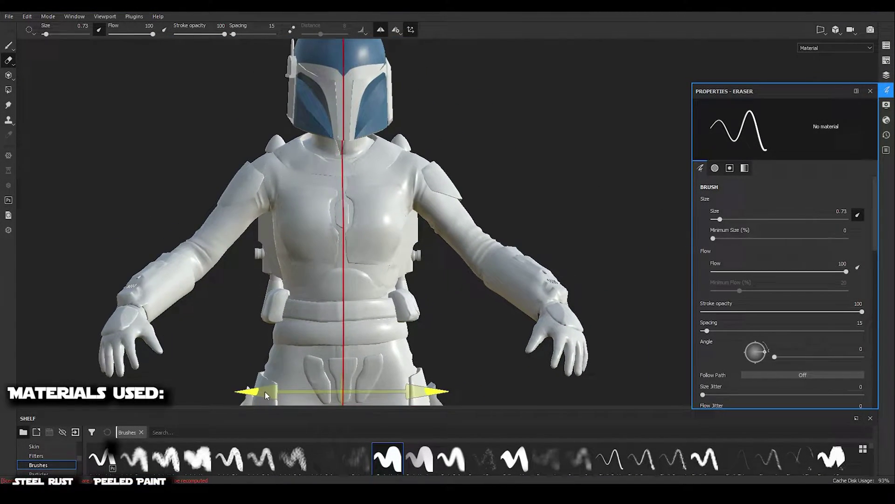
scroll(265, 395, "up", 5)
left_click_drag(262, 230, 252, 256, "alt")
scroll(241, 266, "up", 3)
scroll(254, 135, "down", 4)
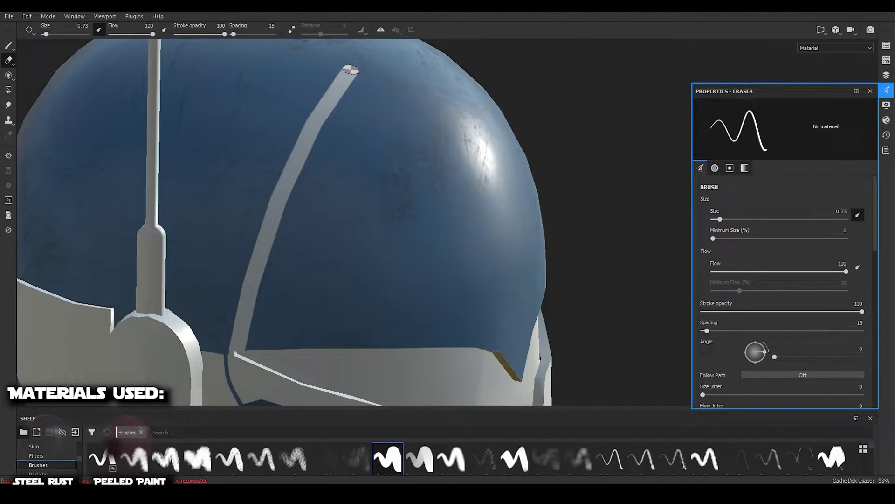
left_click_drag(351, 69, 191, 151, "alt")
scroll(191, 151, "up", 5)
left_click_drag(423, 145, 266, 146, "alt")
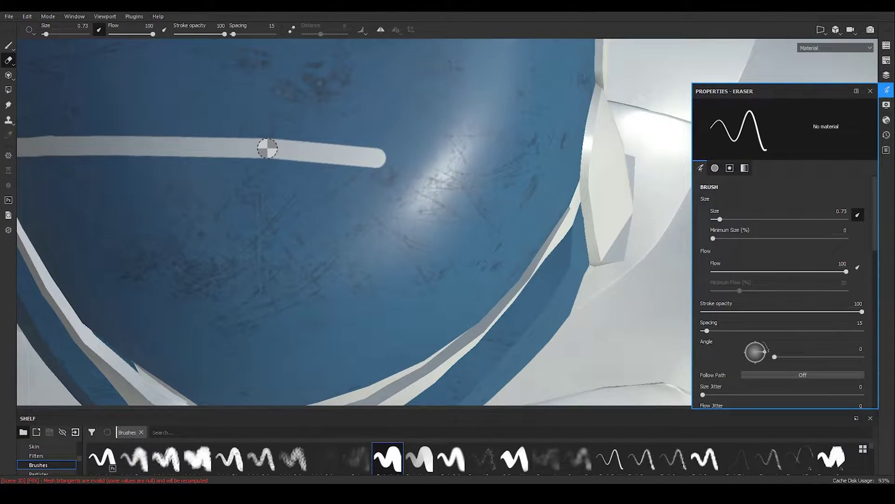
key("alt+shift")
key("ctrl+z")
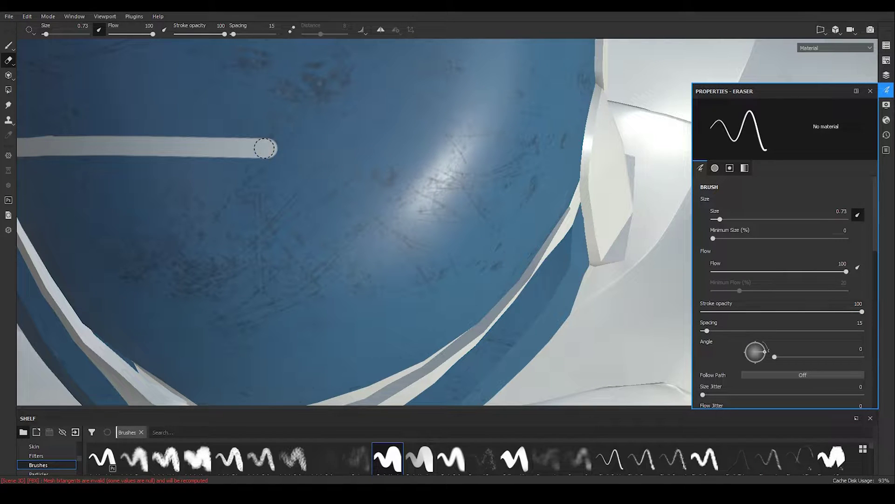
Step: Enlarge the eraser to size 1.63 and erase blue to widen the white side panel
scroll(451, 229, "down", 5)
left_click_drag(372, 163, 317, 163, "alt")
right_click(317, 163)
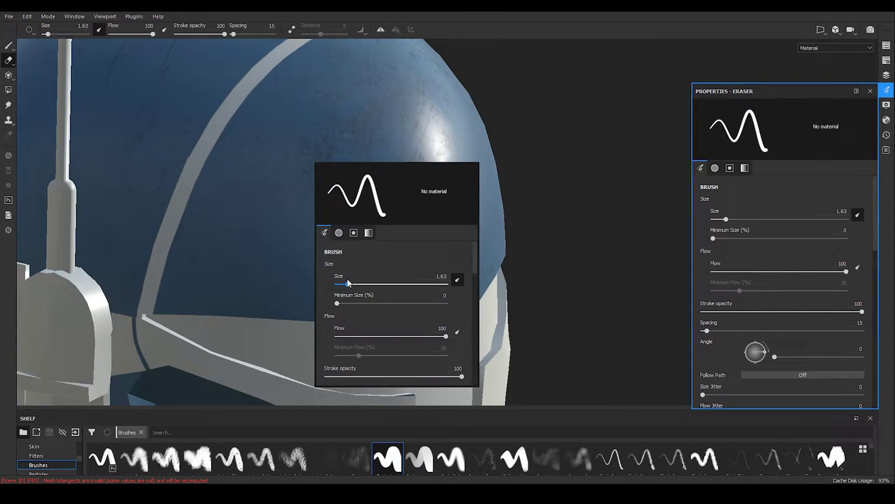
mouse_move(209, 303)
left_mouse_down()
mouse_move(270, 160)
mouse_move(406, 146)
mouse_move(420, 224)
left_mouse_up()
scroll(351, 320, "down", 3)
mouse_move(419, 224)
left_mouse_down("alt")
mouse_move(430, 243)
mouse_move(320, 264)
left_mouse_up("alt")
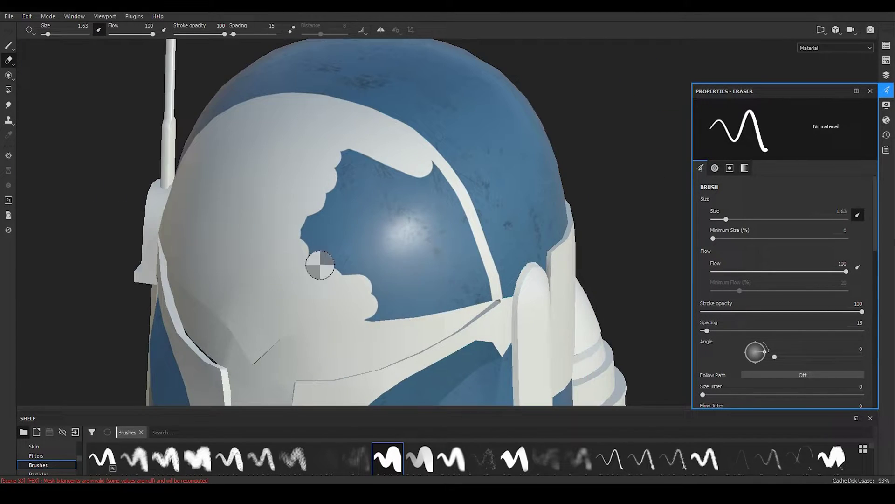
Step: Swap from Polygon Fill back to Paint and set the brush size to 0.73
mouse_move(351, 166)
left_mouse_down("alt")
mouse_move(450, 312)
mouse_move(454, 221)
left_mouse_up("alt")
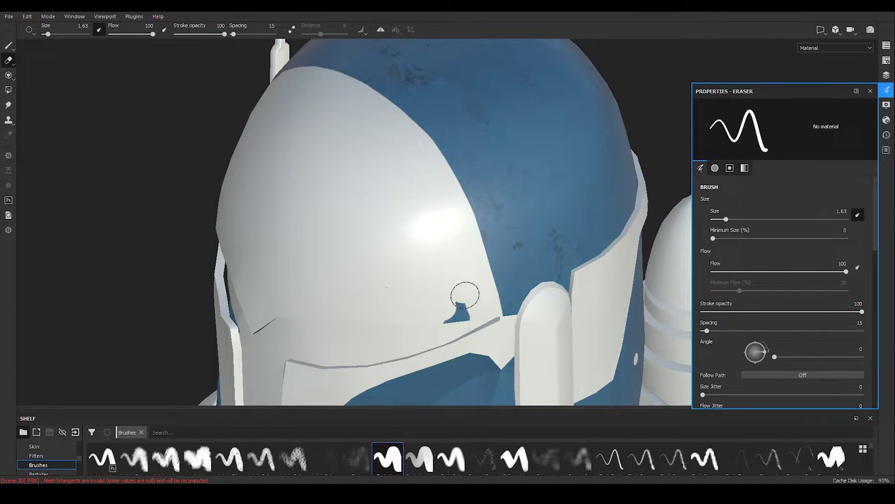
scroll(465, 295, "down", 5)
scroll(434, 279, "up", 10)
key("4")
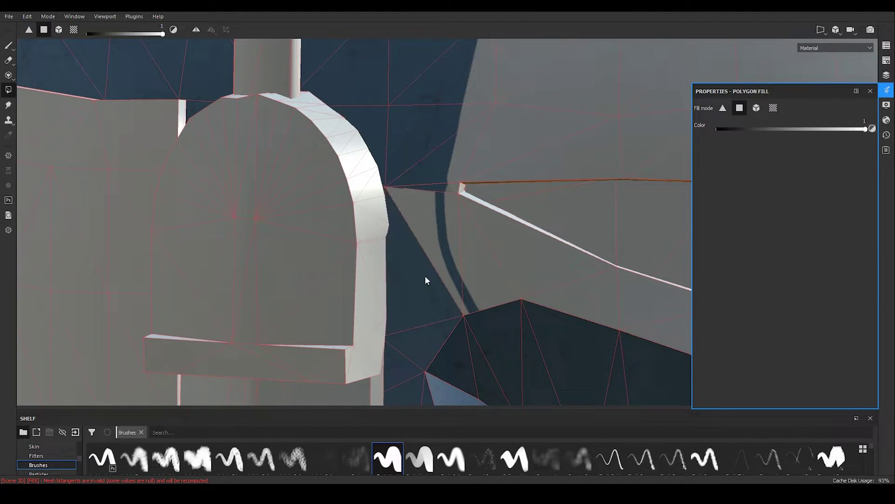
key("1")
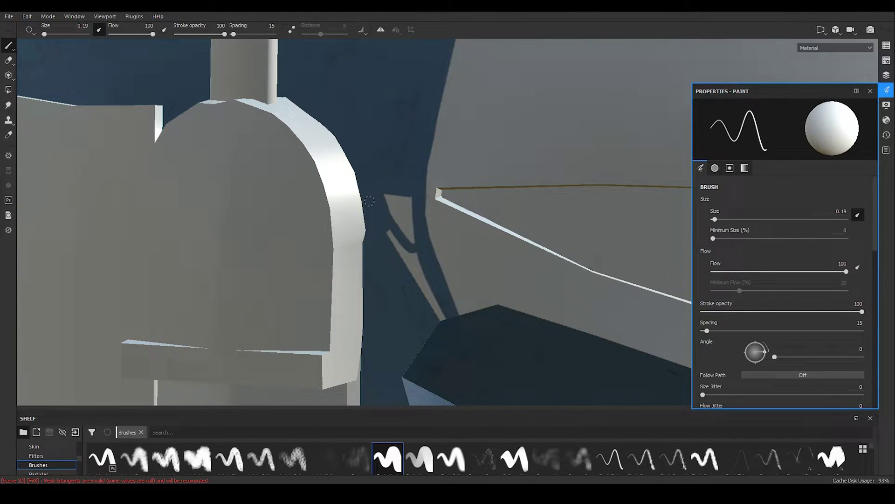
mouse_move(428, 289)
left_mouse_down("alt")
mouse_move(406, 216)
mouse_move(493, 247)
left_mouse_up("alt")
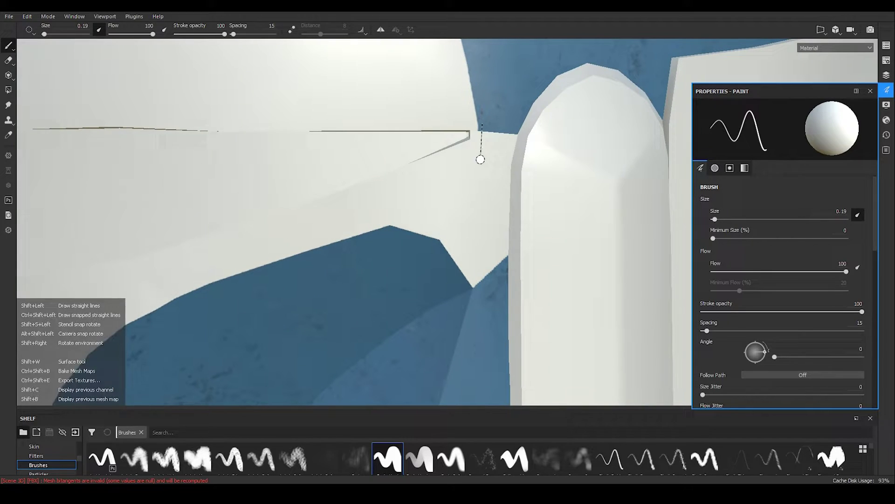
scroll(478, 289, "up", 3)
right_click(499, 212)
left_click_drag(494, 209, 499, 210)
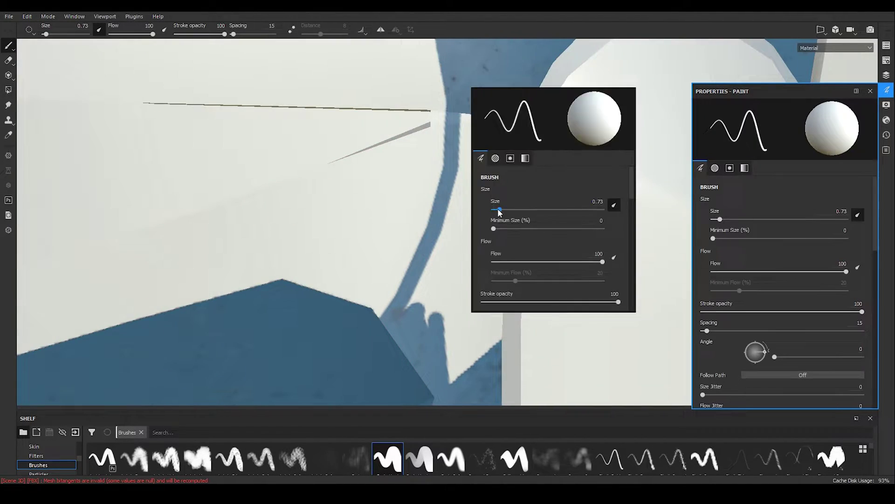
scroll(509, 113, "down", 5)
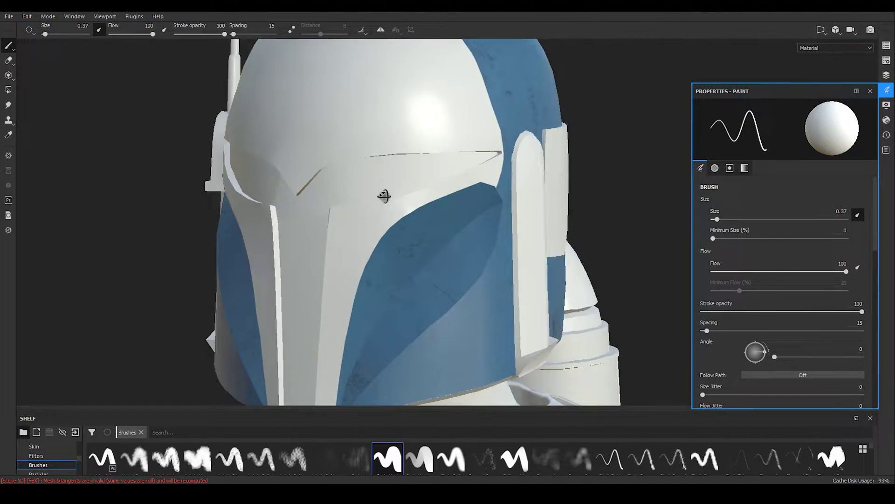
scroll(380, 194, "up", 6)
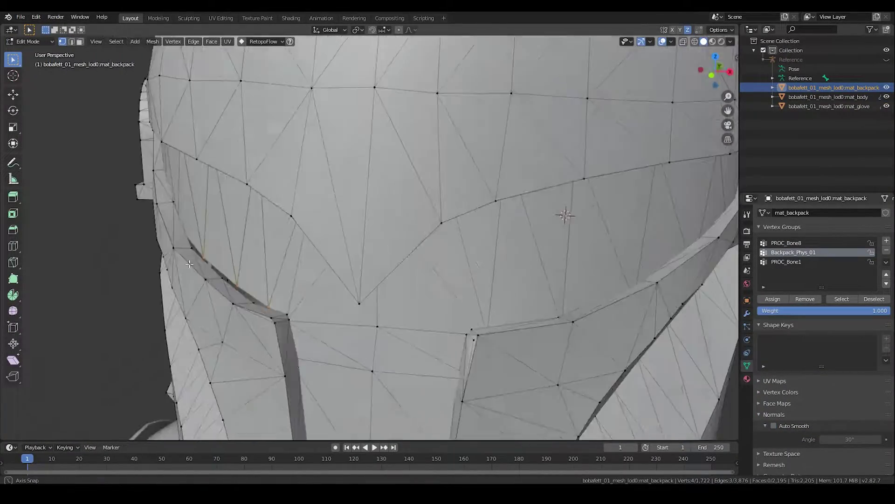
Step: Move the selected brow vertices with G and confirm their new position
key("g")
left_click(170, 264)
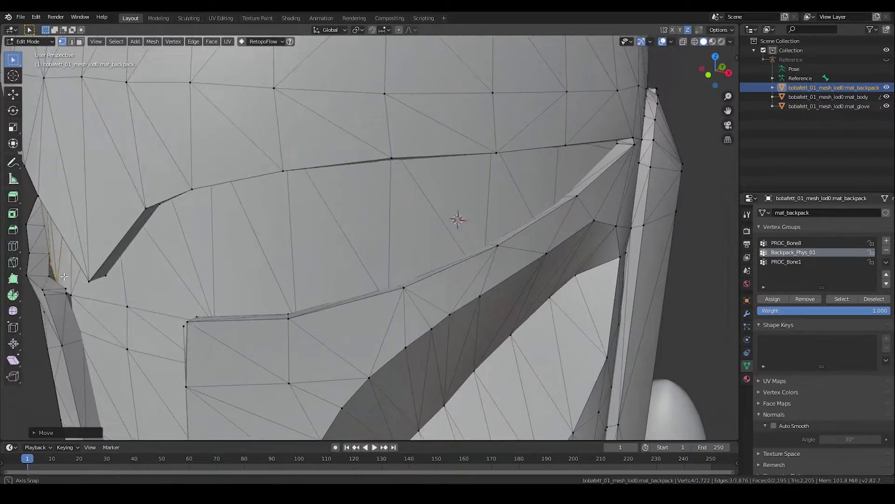
scroll(280, 233, "down", 6)
scroll(460, 297, "up", 5)
scroll(460, 297, "up", 4)
Step: Inspect the edited upper helmet mesh from several angles, then bring up the File menu
middle_click_drag(461, 297, 529, 348)
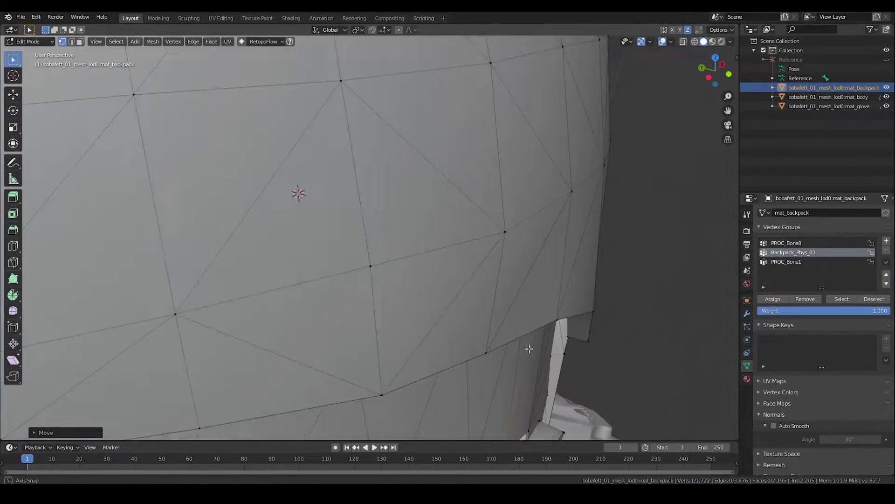
middle_click_drag(526, 428, 302, 353)
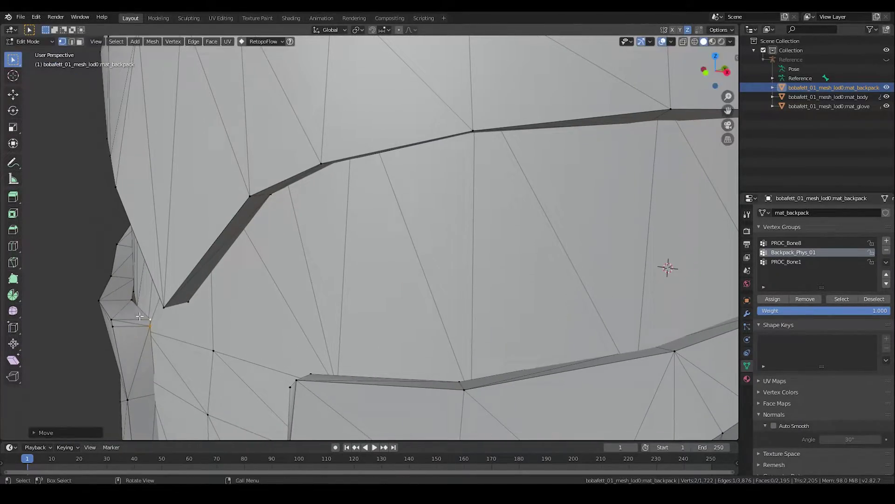
scroll(373, 233, "down", 6)
scroll(644, 243, "up", 5)
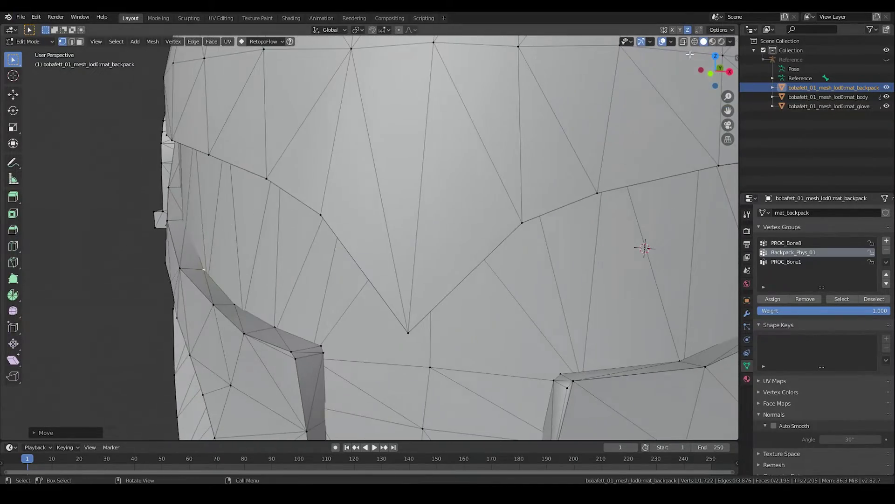
scroll(691, 54, "down", 5)
scroll(646, 244, "up", 5)
middle_click_drag(640, 254, 267, 218)
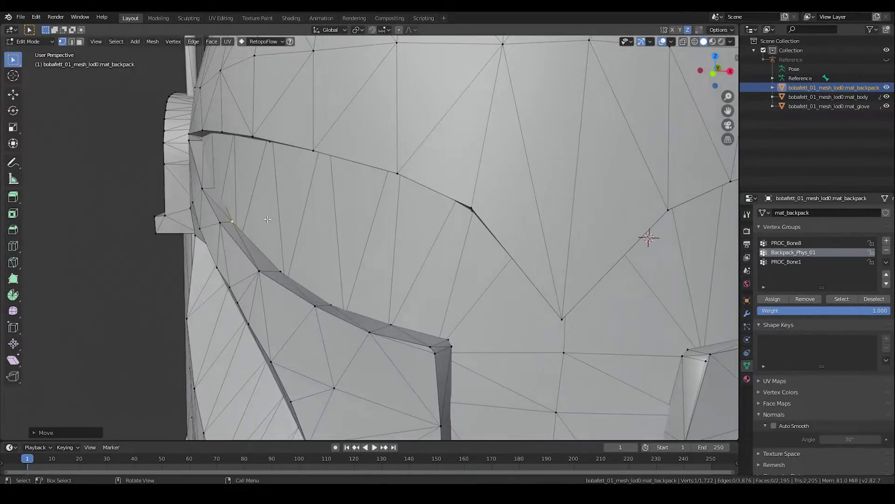
scroll(536, 250, "down", 5)
middle_click_drag(535, 249, 678, 248)
scroll(316, 207, "up", 5)
scroll(473, 230, "down", 5)
middle_click_drag(473, 230, 326, 140)
left_click(20, 17)
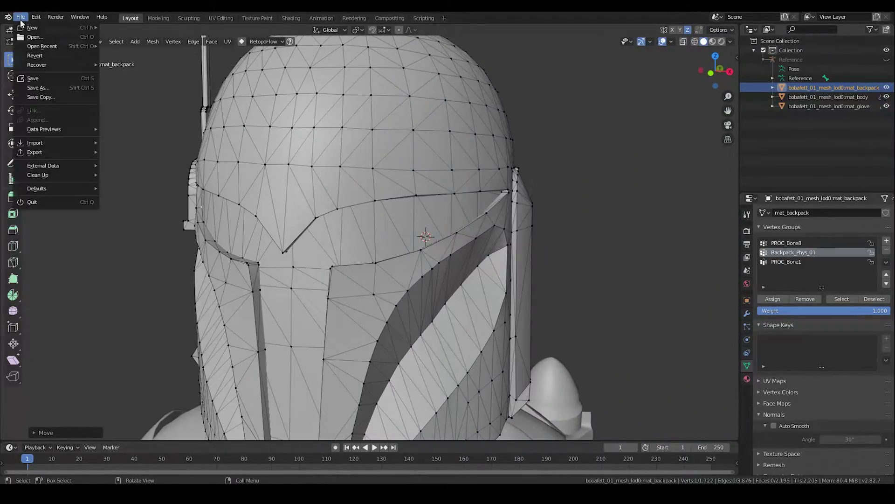
Step: Export the mesh as FBX and load it into a new Substance 3D Painter project
mouse_move(35, 152)
left_click(121, 208)
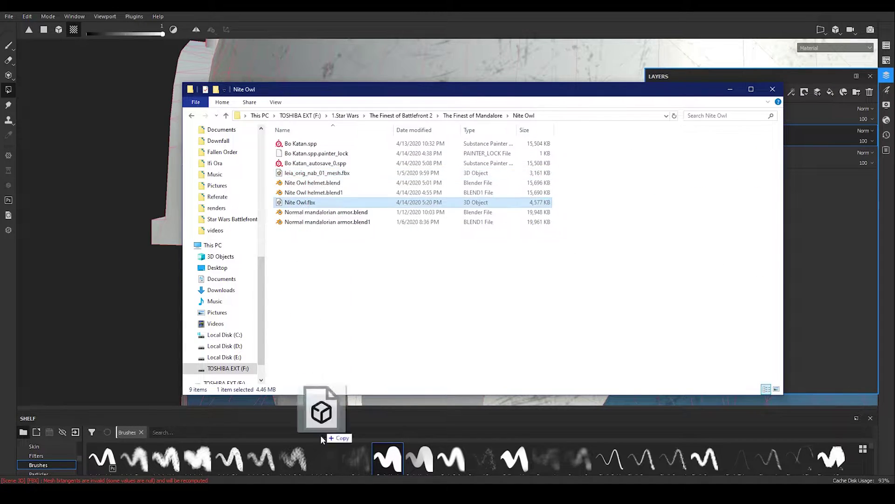
left_click_drag(321, 438, 406, 323)
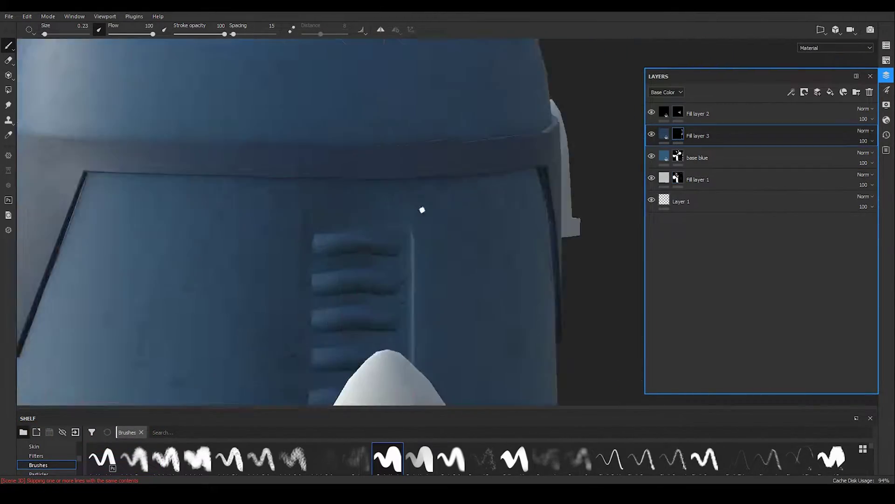
Step: Polygon-fill the visor faces dark on the fill layer's mask between the cheek panels
key("4")
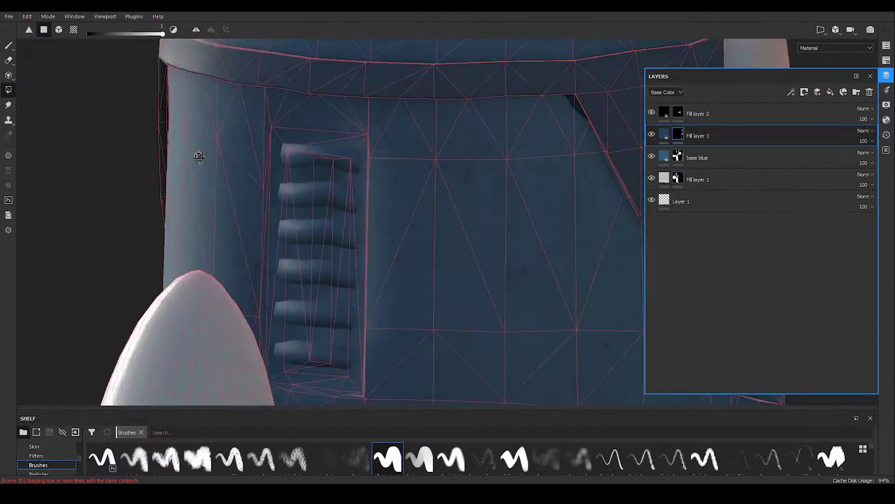
scroll(124, 110, "up", 3)
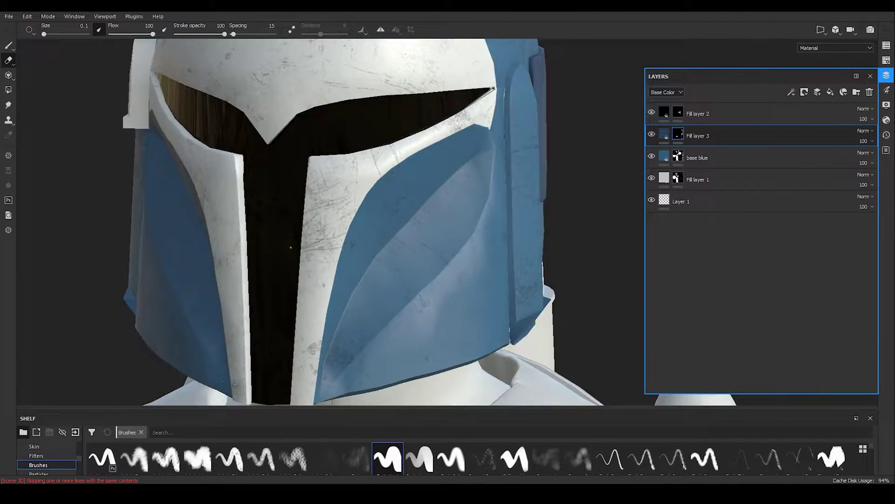
scroll(455, 245, "up", 3)
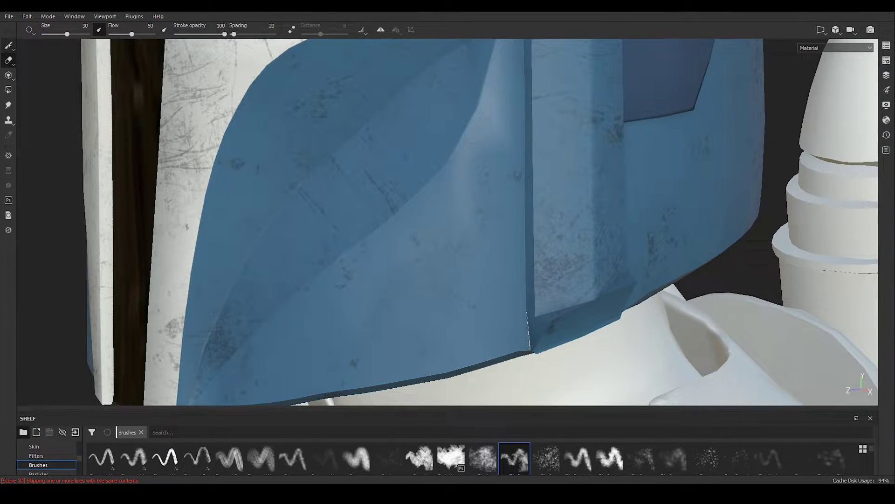
Step: Paint soft low-opacity weathering over the blue cheek panels and nudge the fill's metal value
key("1")
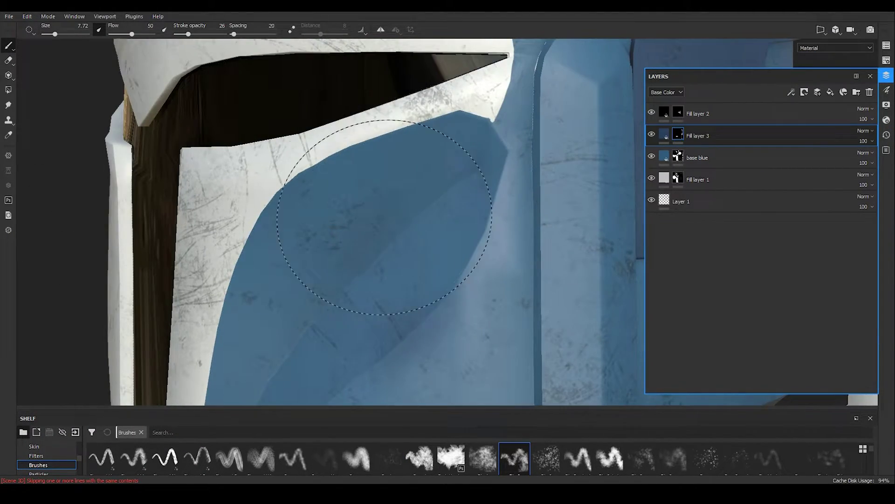
left_click_drag(384, 217, 441, 259, "alt")
left_click_drag(397, 288, 257, 305, "alt")
left_click_drag(266, 245, 323, 274, "alt")
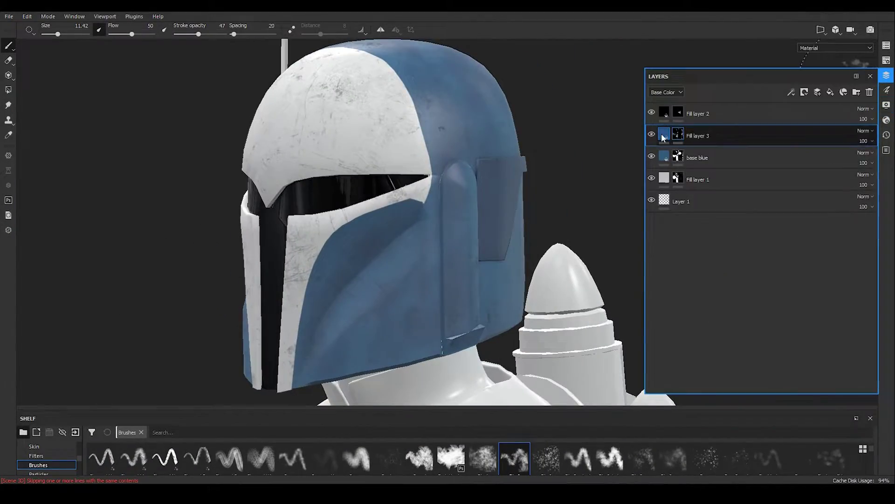
left_click_drag(792, 360, 797, 360)
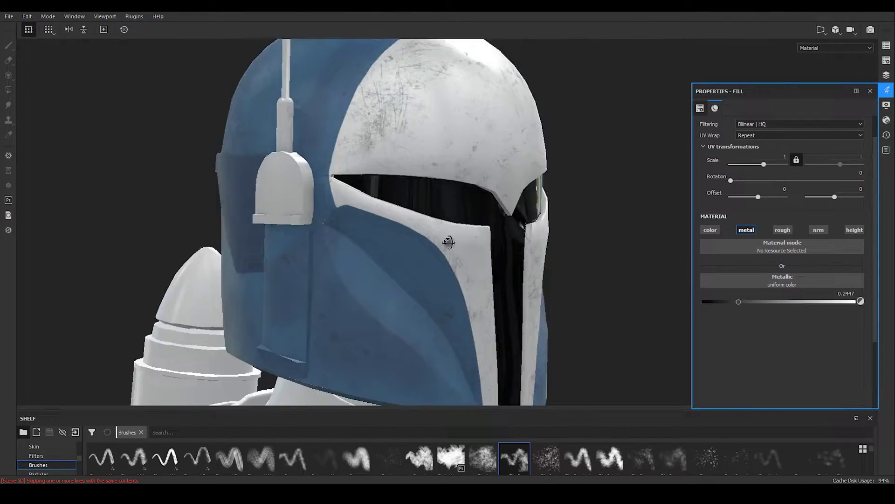
Step: Set the Metallic slider of the fill's metal channel to 1
left_click_drag(452, 254, 438, 201, "alt")
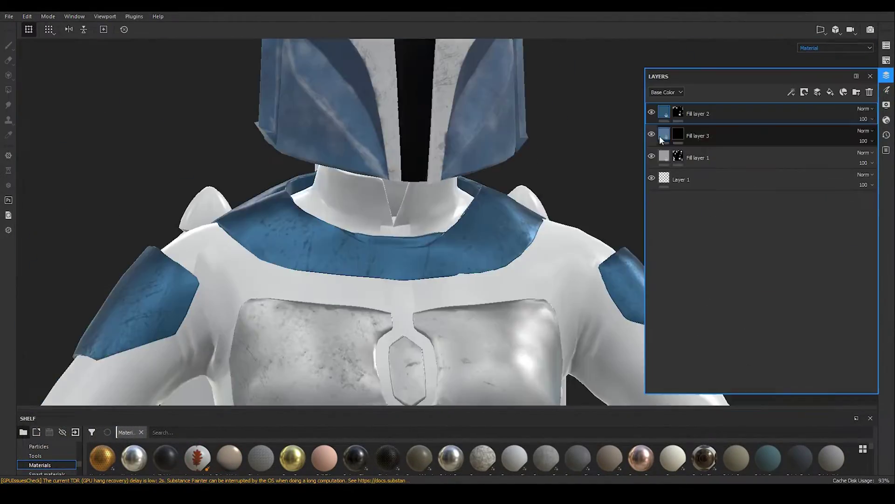
Step: Select the body armor's Fill layer 1 for editing
left_click(721, 158)
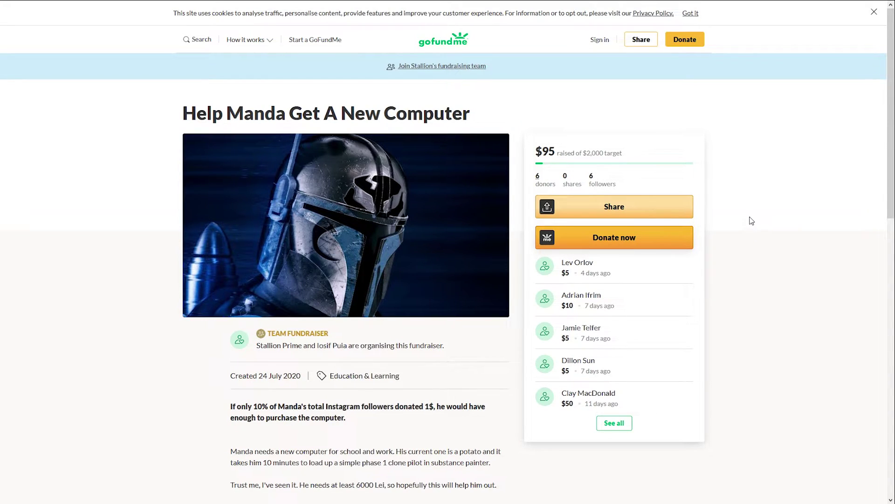
Step: Close the cookie banner and scroll to the two-member fundraising team and donor comments
left_click(874, 11)
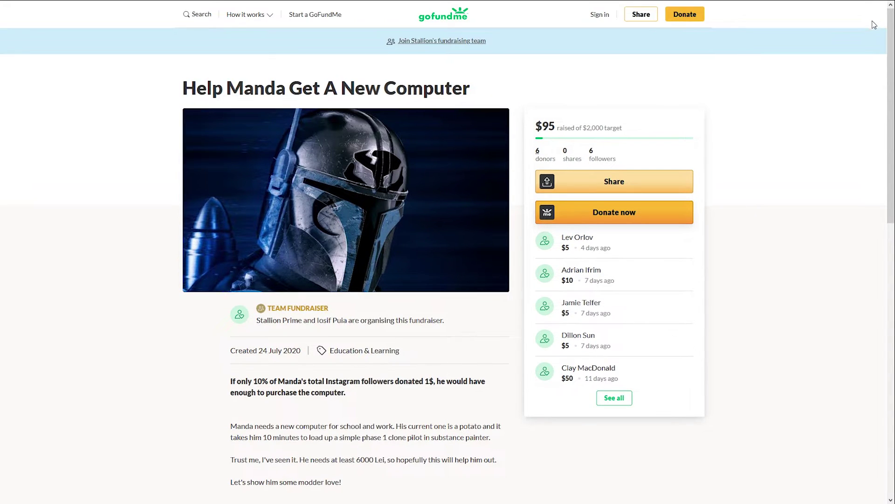
scroll(860, 44, "down", 1)
scroll(862, 49, "down", 5)
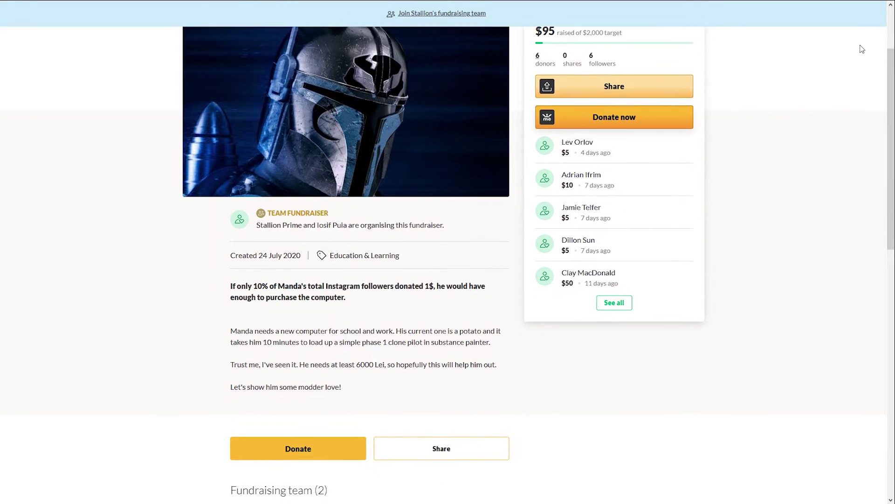
scroll(861, 48, "down", 2)
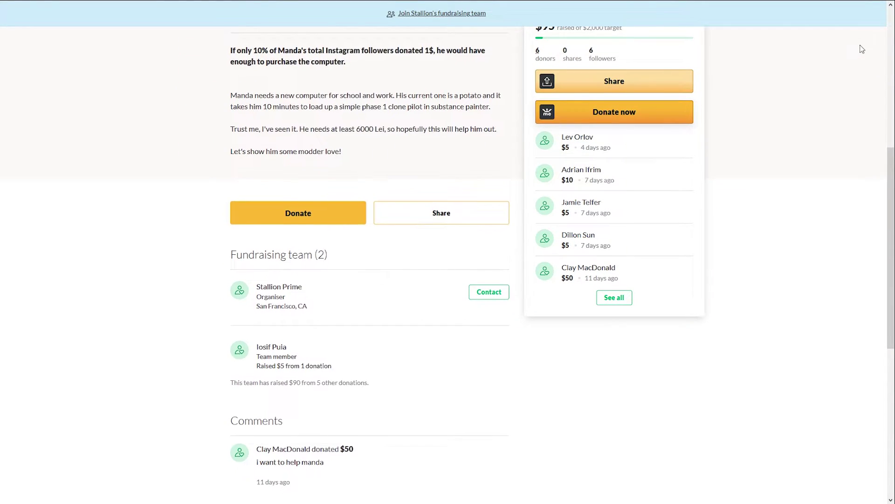